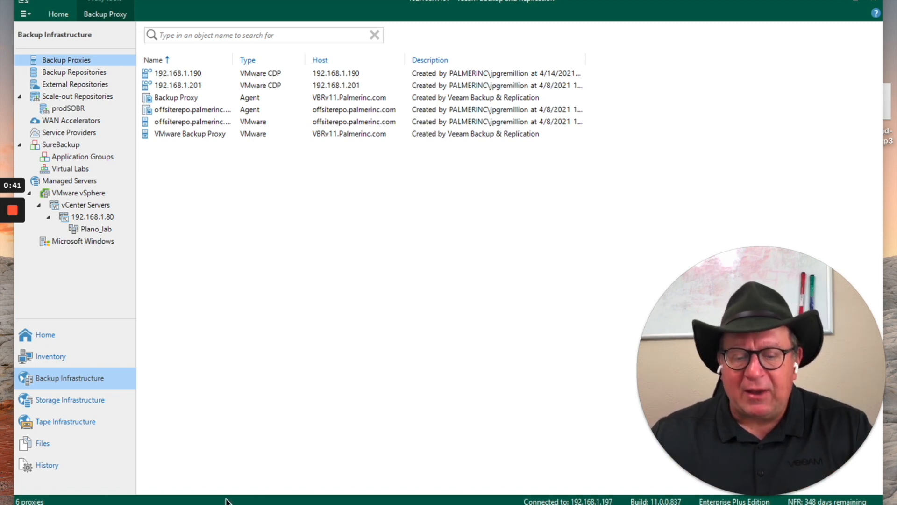
Switch to Excalidraw to review the CDP architecture diagram and DNS tips, and return to Veeam Backup & Replication
key("alt+Tab")
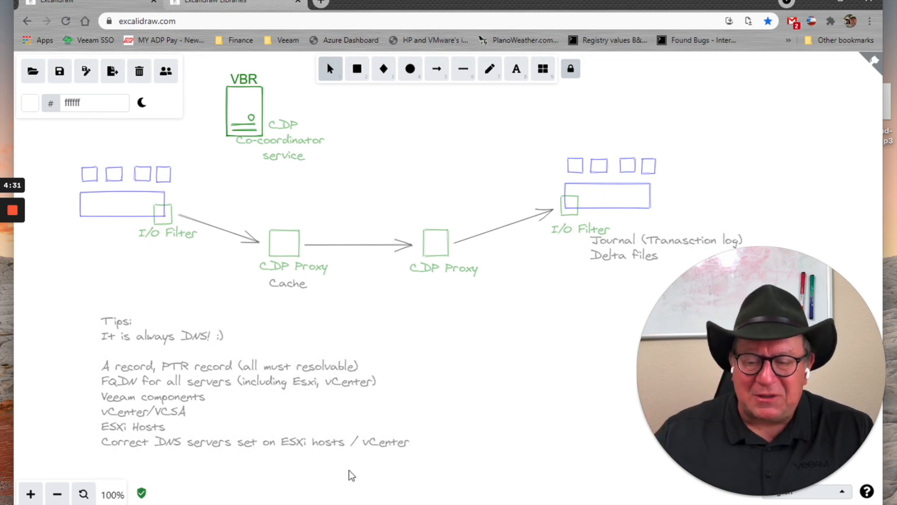
left_click(380, 504)
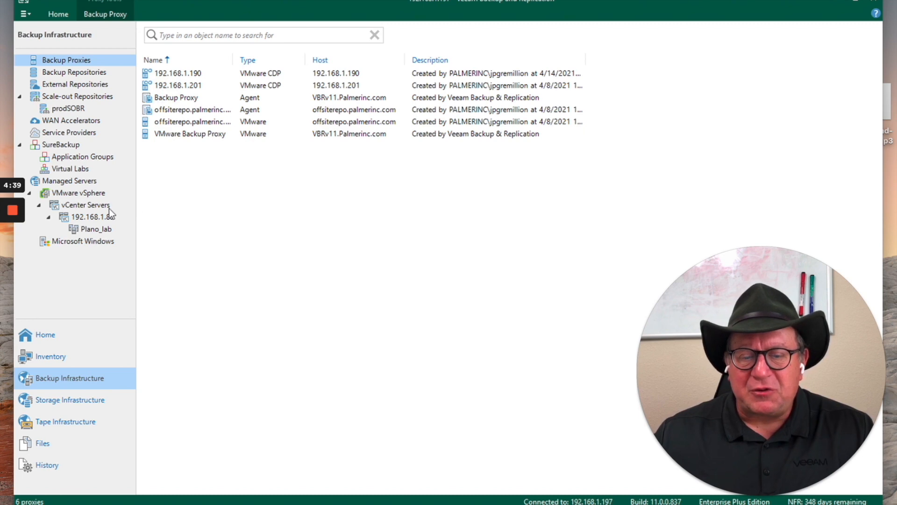
Examine the ESXi hosts and available I/O filter actions of the Plano_lab cluster under the managed vCenter server
left_click(96, 208)
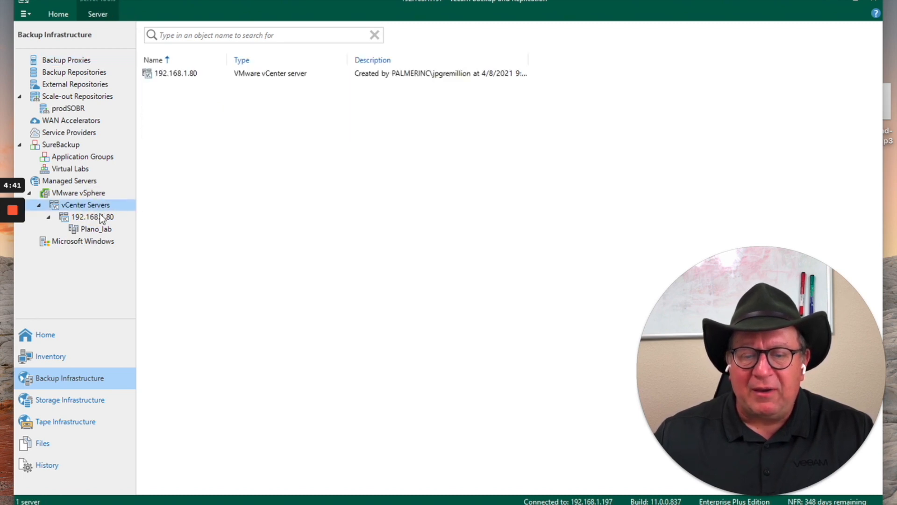
left_click(92, 229)
right_click(92, 229)
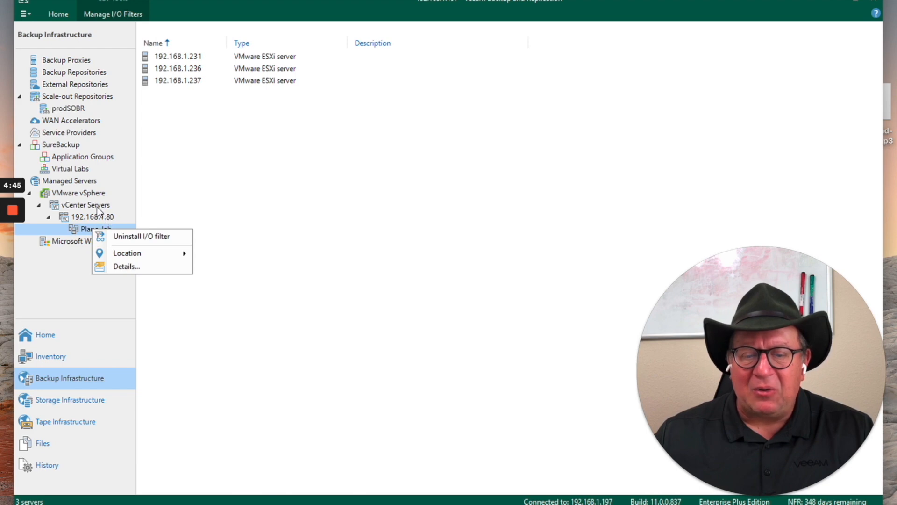
left_click(95, 209)
left_click(94, 215)
left_click(92, 229)
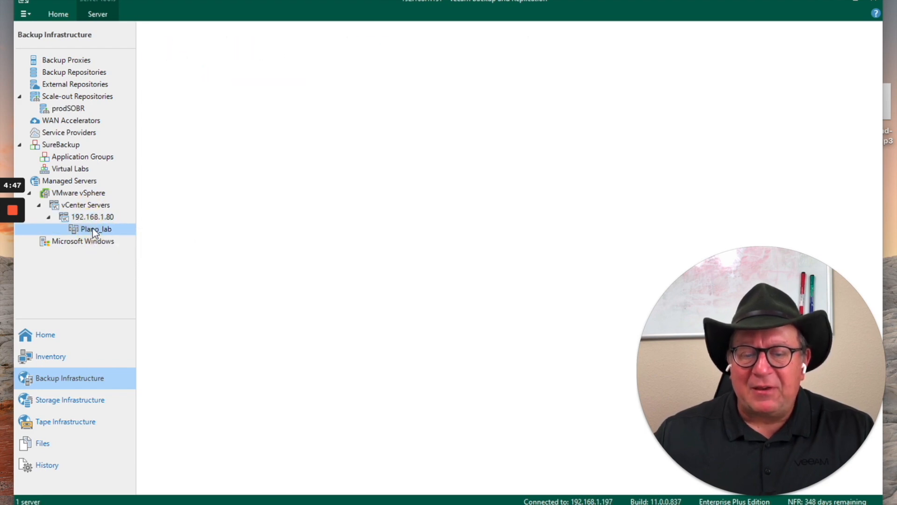
right_click(91, 228)
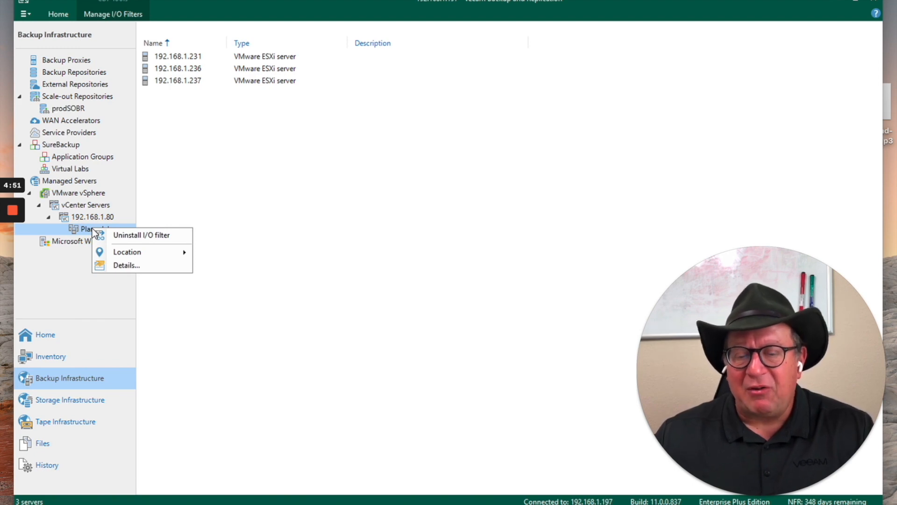
Open I/O filter management for vCenter server 192.168.1.80 and select all clusters
left_click(98, 217)
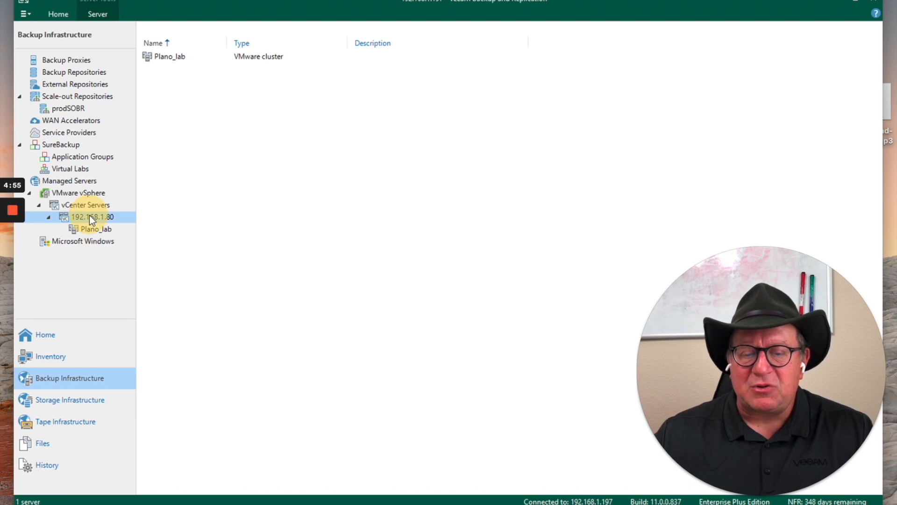
right_click(88, 216)
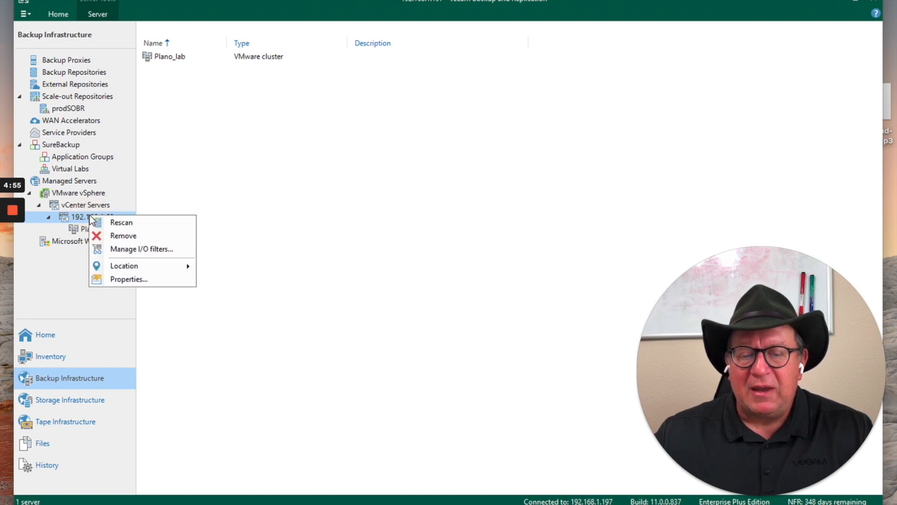
left_click(134, 245)
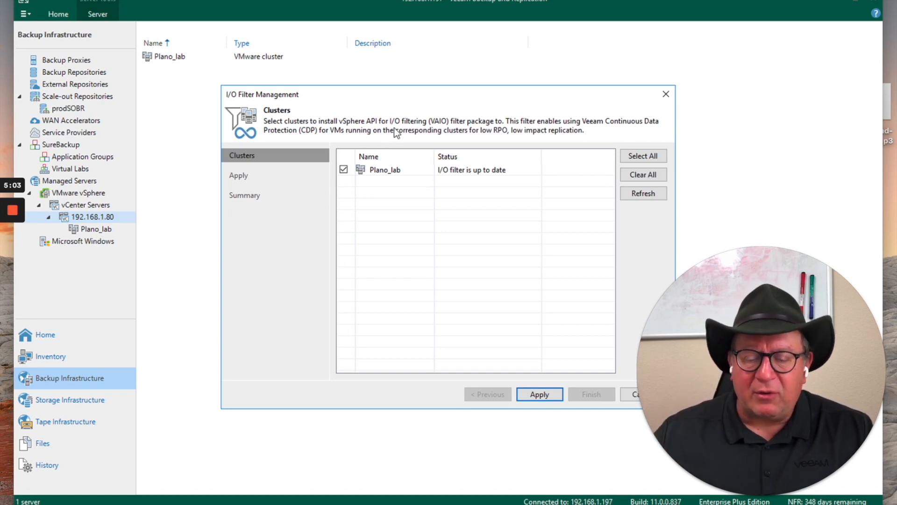
left_click_drag(411, 90, 382, 83)
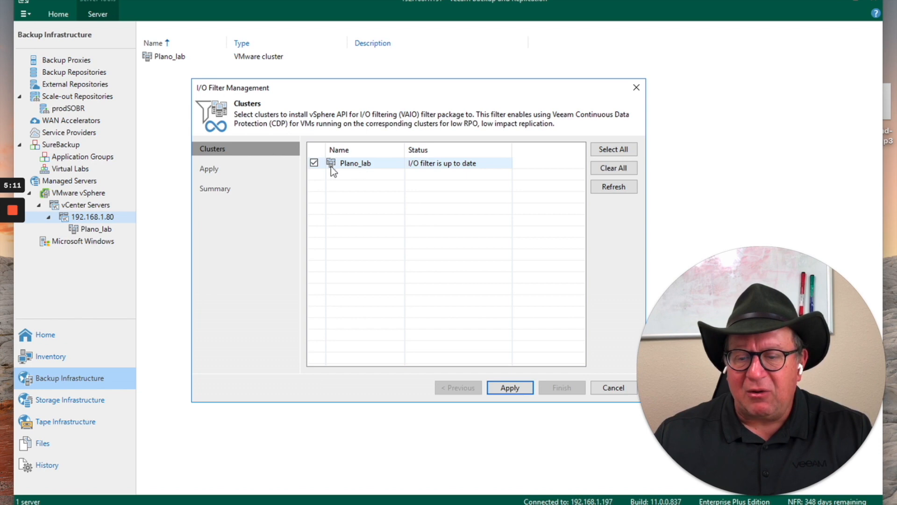
left_click(604, 152)
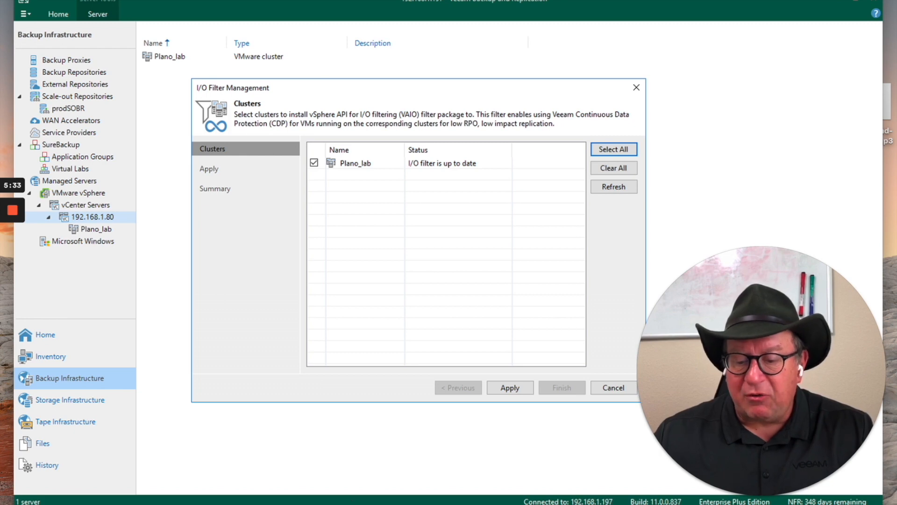
Switch to CDP_Setup_error.txt in Notepad and examine the error lines about installing VeeamCDP components on cluster Plano
mouse_move(353, 504)
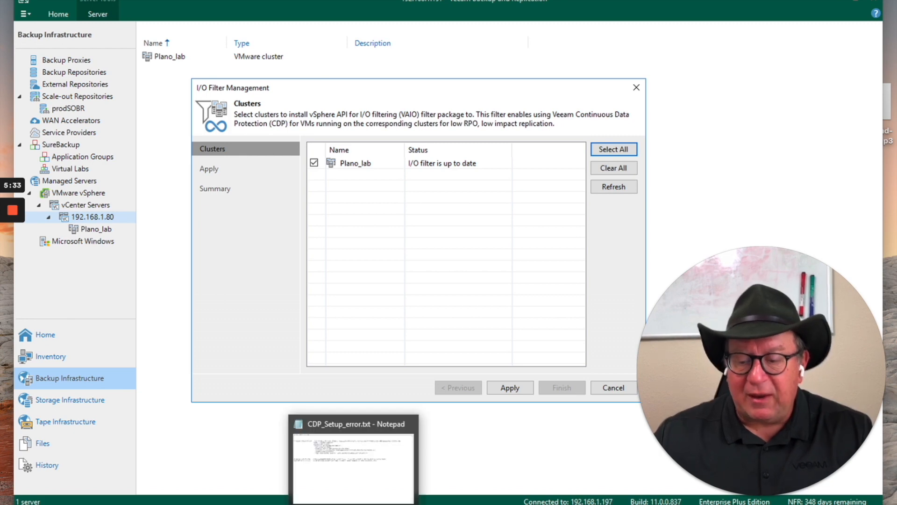
left_click(361, 482)
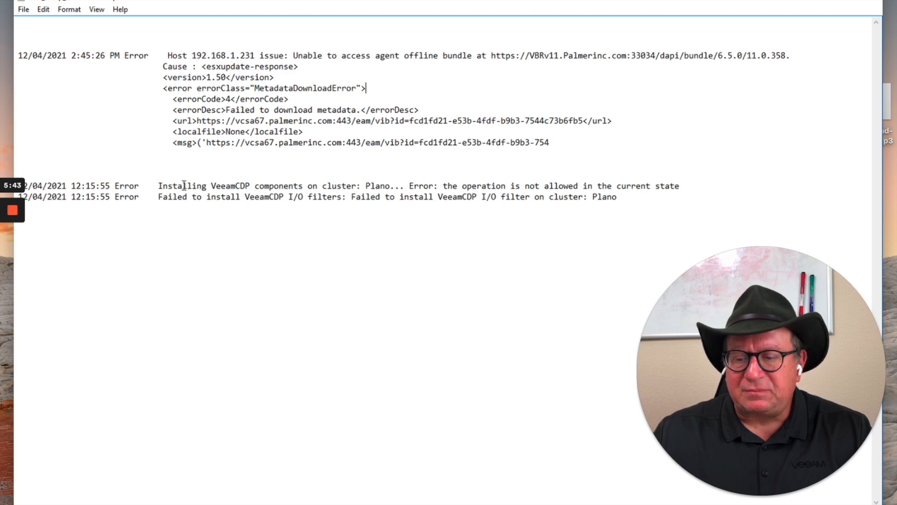
left_click_drag(160, 187, 691, 188)
left_click(85, 228)
left_click_drag(155, 198, 637, 200)
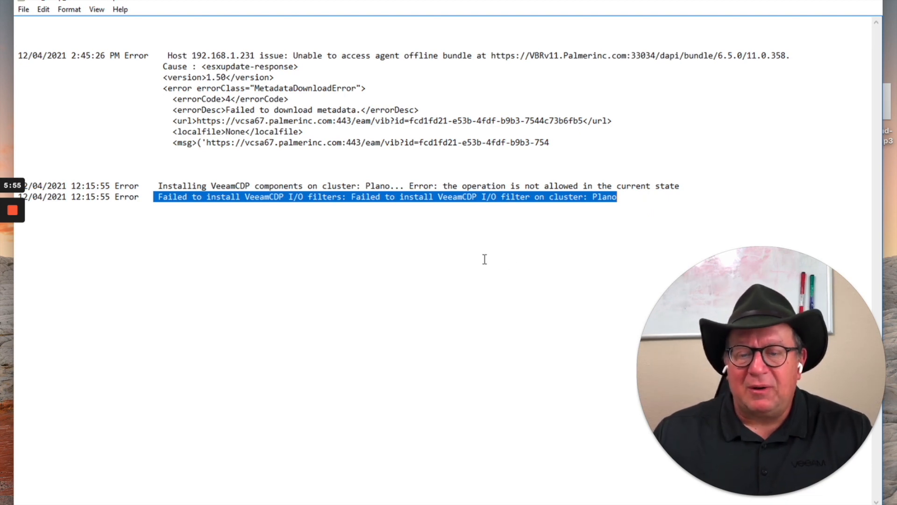
left_click(470, 258)
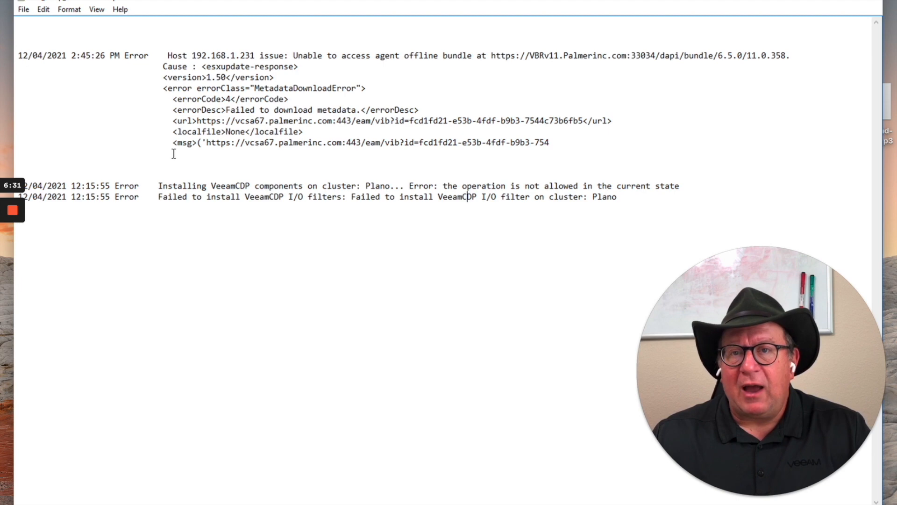
Examine the log entry for host 192.168.1.231, including the agent offline bundle URL and the metadata download error
left_click_drag(167, 56, 580, 142)
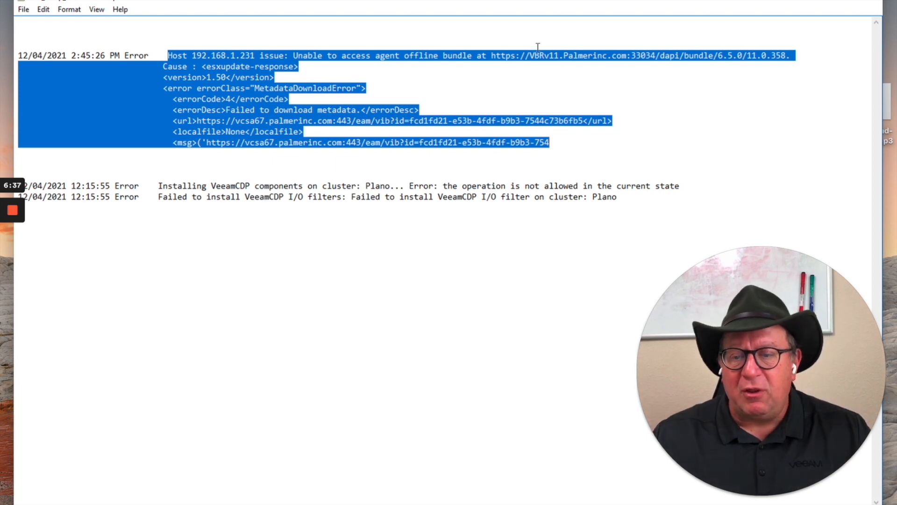
left_click(375, 76)
left_click_drag(366, 63, 416, 64)
left_click(510, 62)
left_click(539, 74)
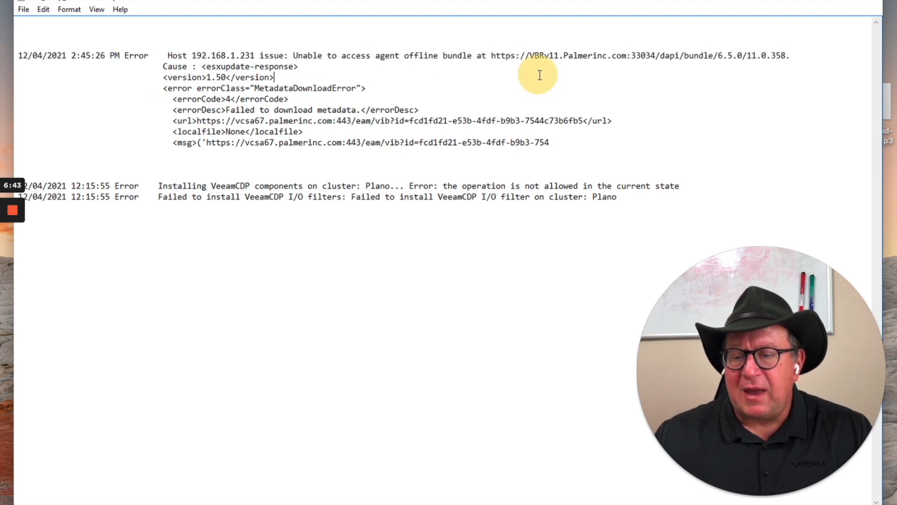
left_click_drag(495, 56, 731, 52)
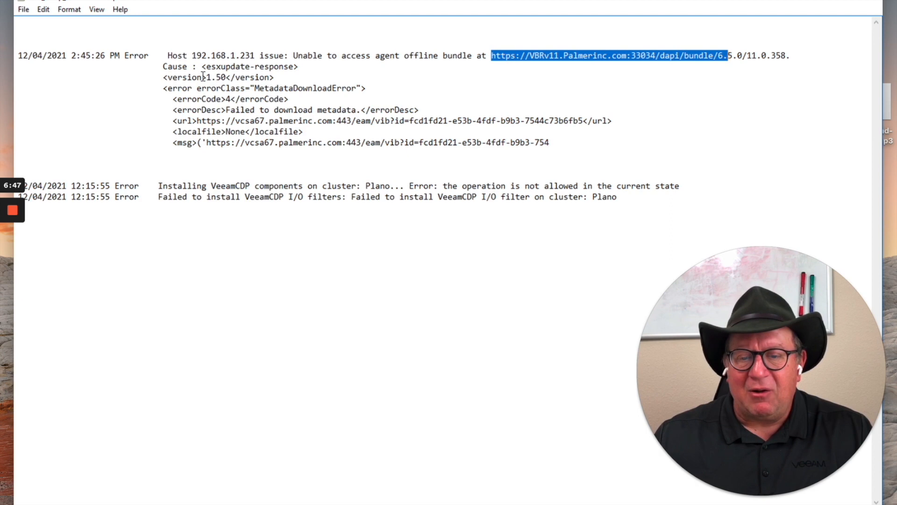
left_click(461, 85)
left_click_drag(429, 56, 501, 55)
left_click(488, 72)
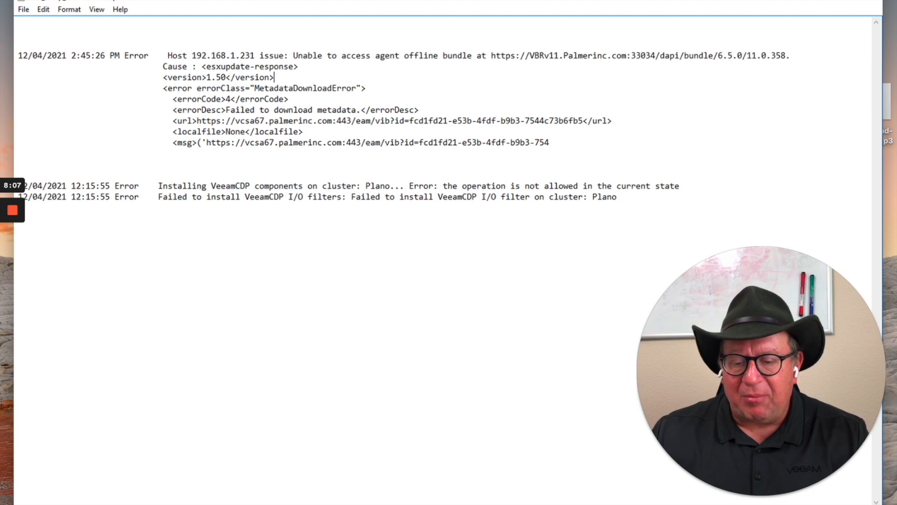
Switch back to Veeam Backup & Replication and cancel the I/O filter management wizard
left_click(383, 503)
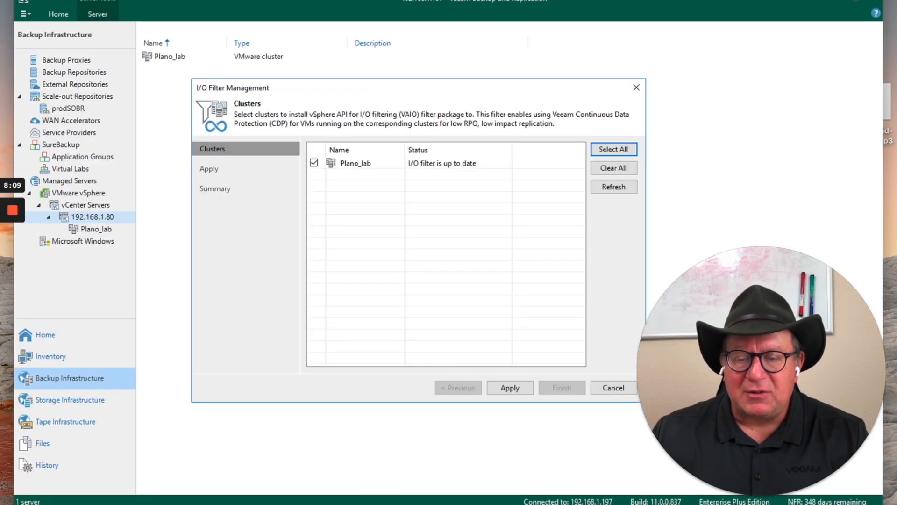
left_click(612, 387)
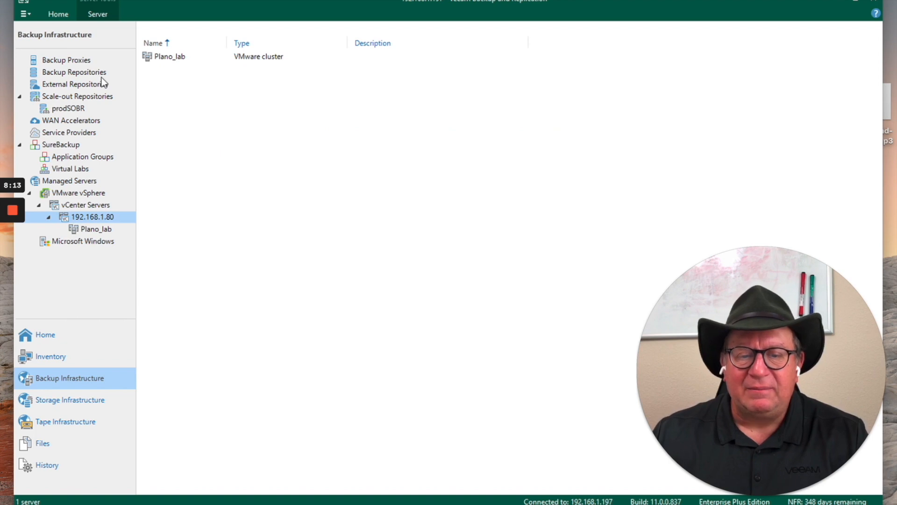
List the backup proxies and check which proxy types can be added, including a VMware CDP proxy
left_click(81, 62)
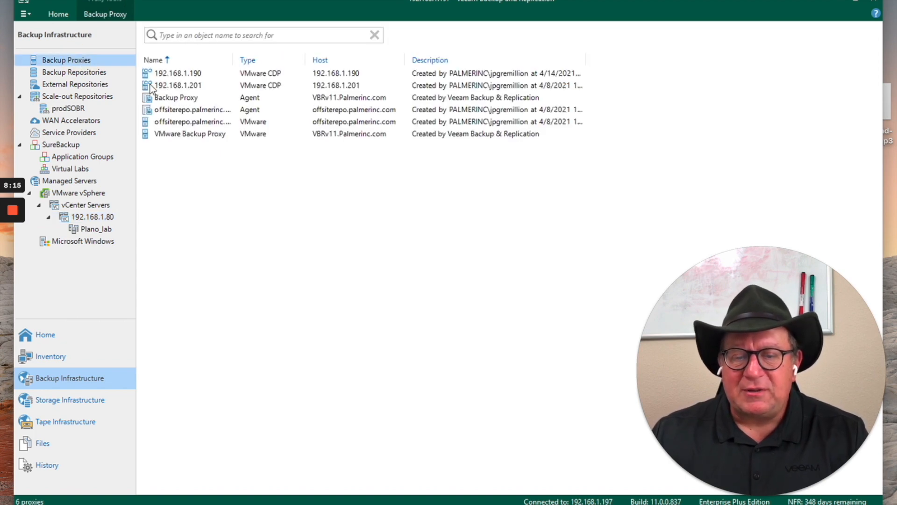
right_click(209, 172)
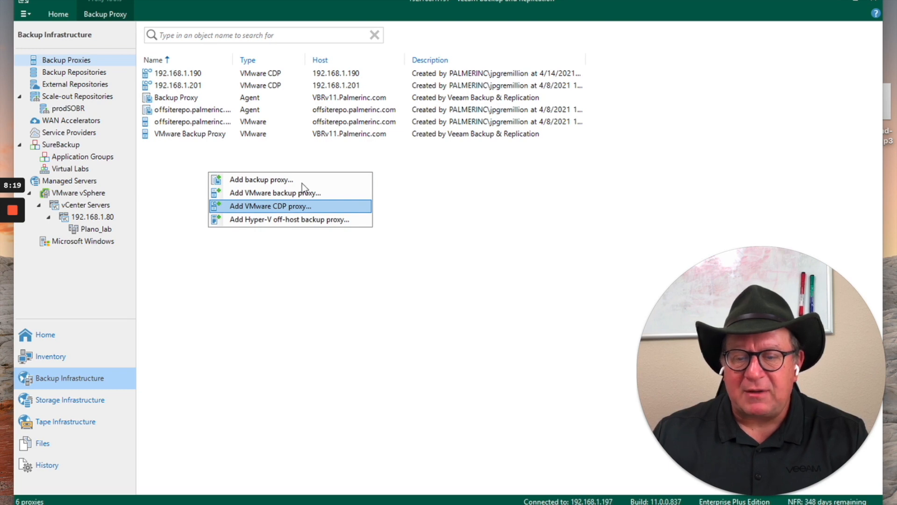
left_click(327, 166)
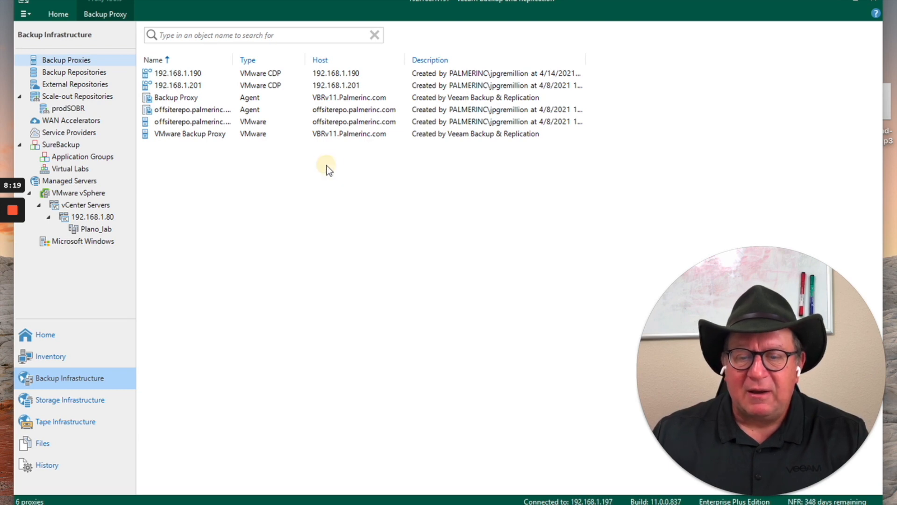
Review the server, cache and traffic rule settings of CDP proxy 192.168.1.201, and close them without saving
right_click(189, 87)
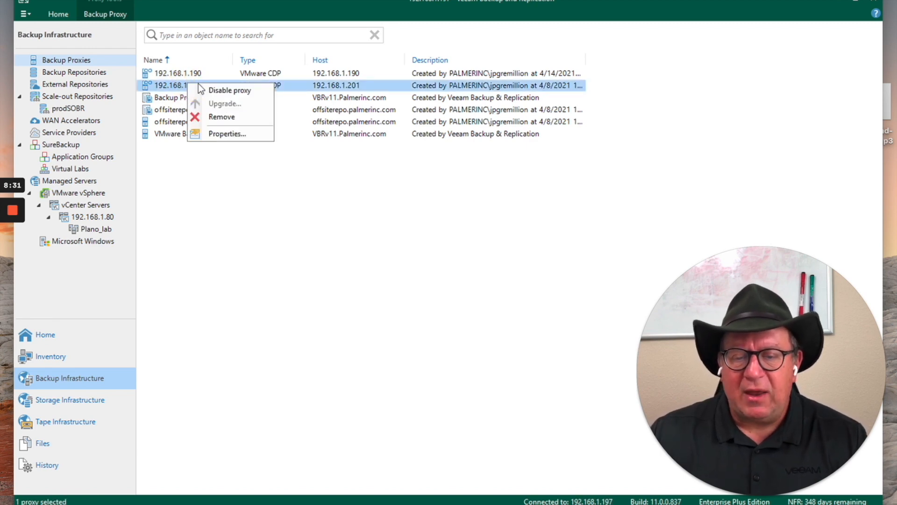
left_click(227, 136)
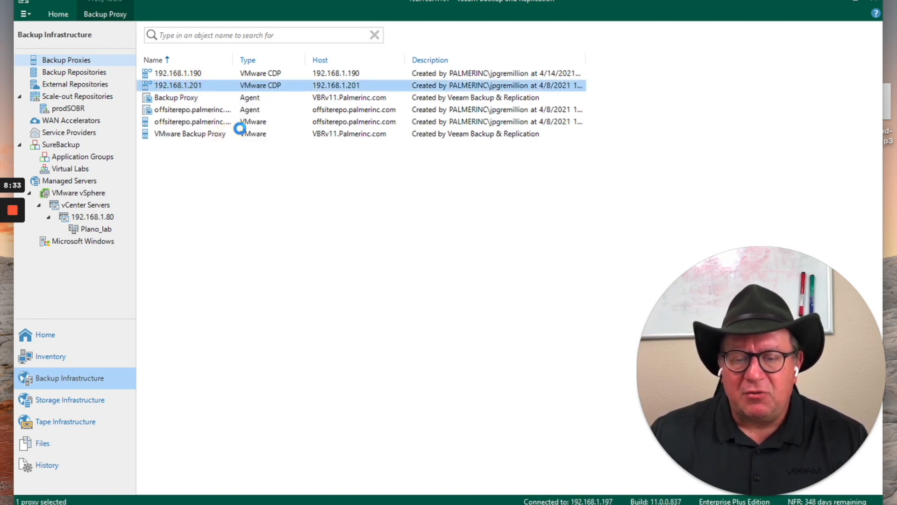
left_click_drag(375, 94, 307, 60)
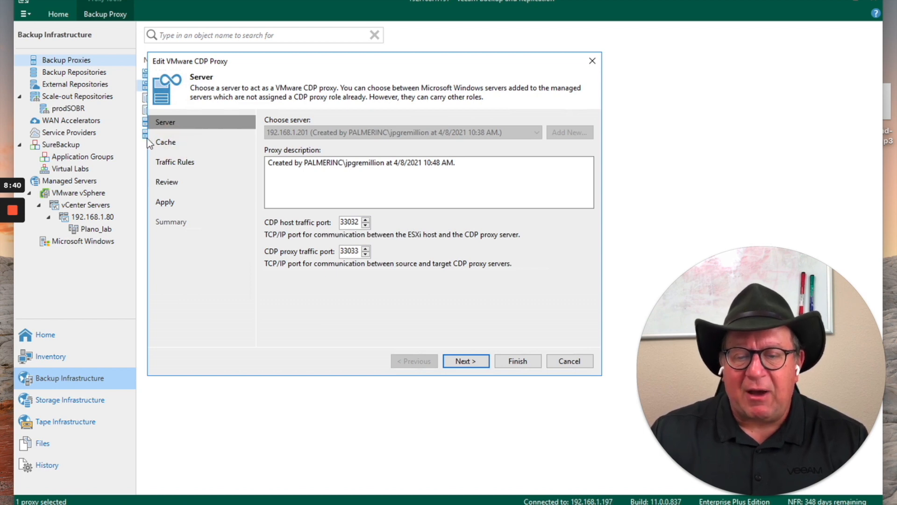
left_click(468, 361)
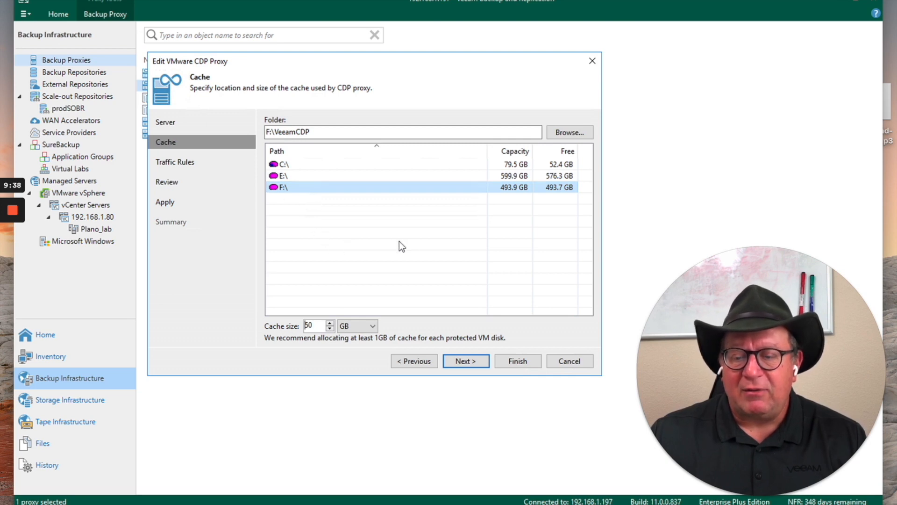
left_click(474, 361)
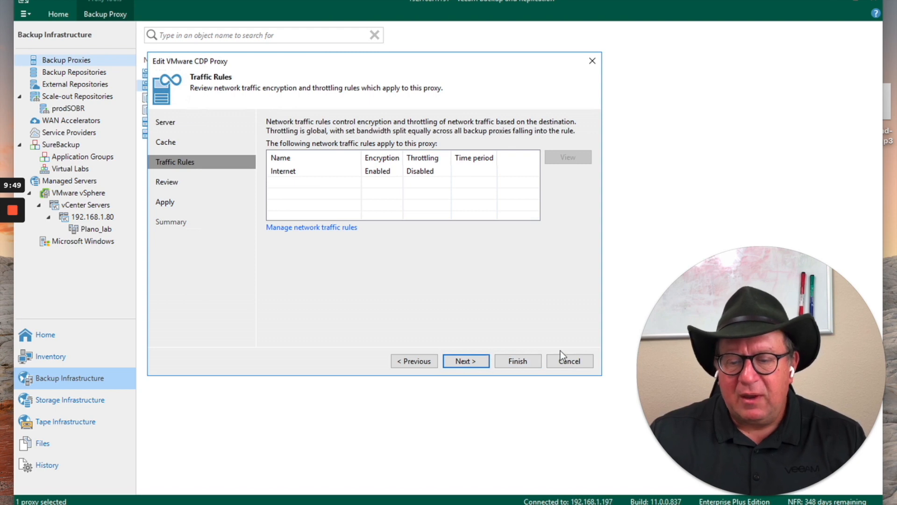
left_click(569, 361)
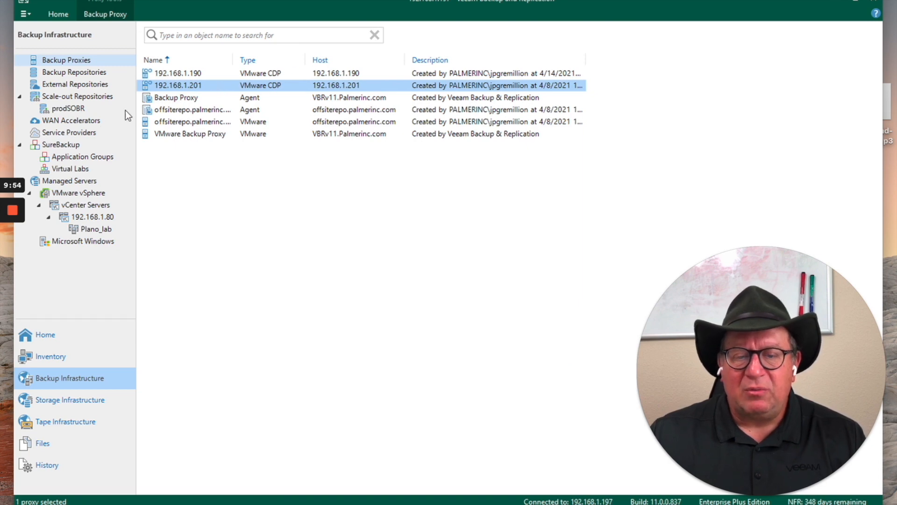
Show all jobs, check that a new CDP policy can be created there, and open the CDP ProdUtil policy for editing
left_click(53, 343)
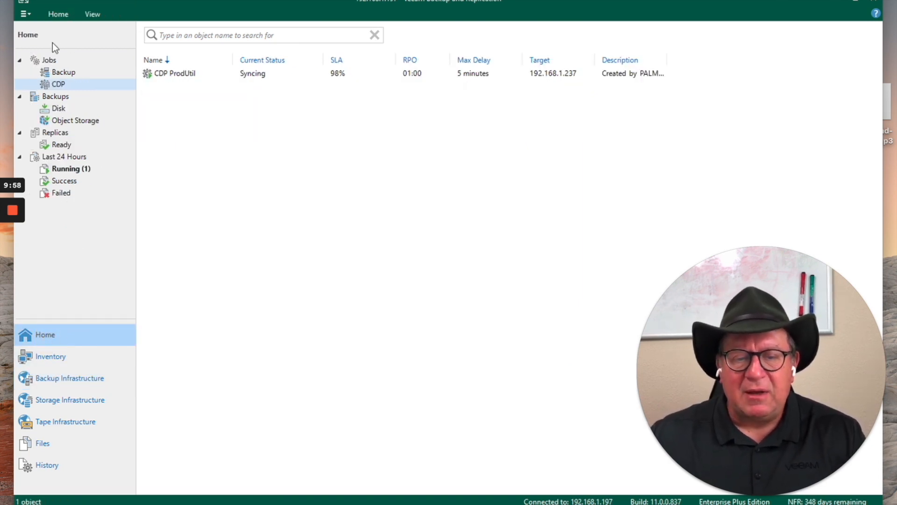
left_click(49, 61)
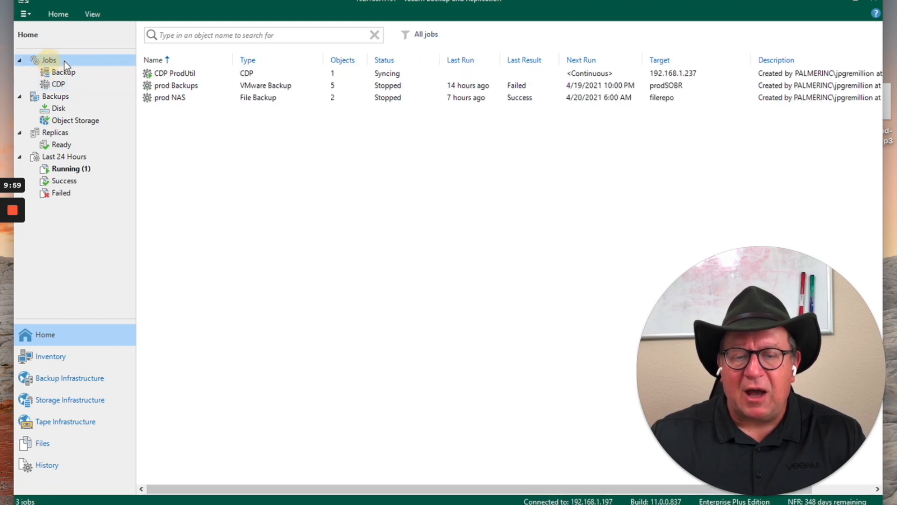
right_click(174, 122)
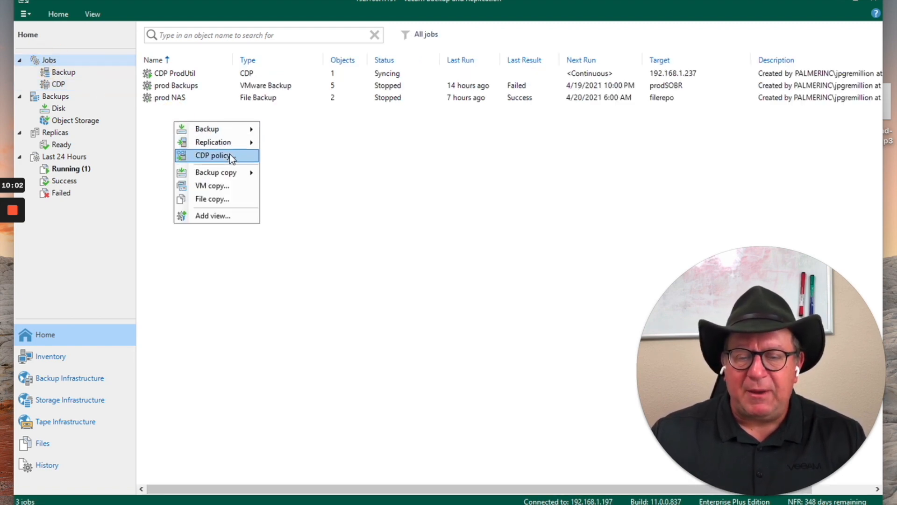
left_click(181, 73)
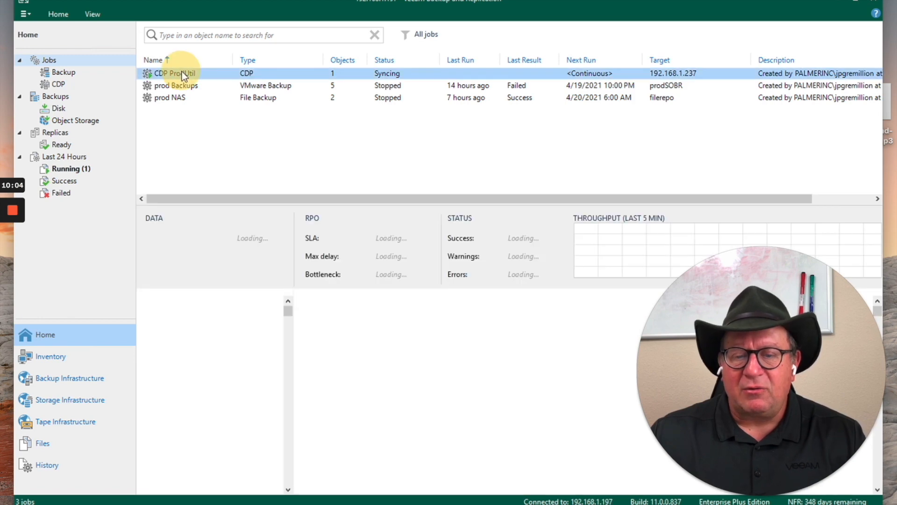
right_click(182, 72)
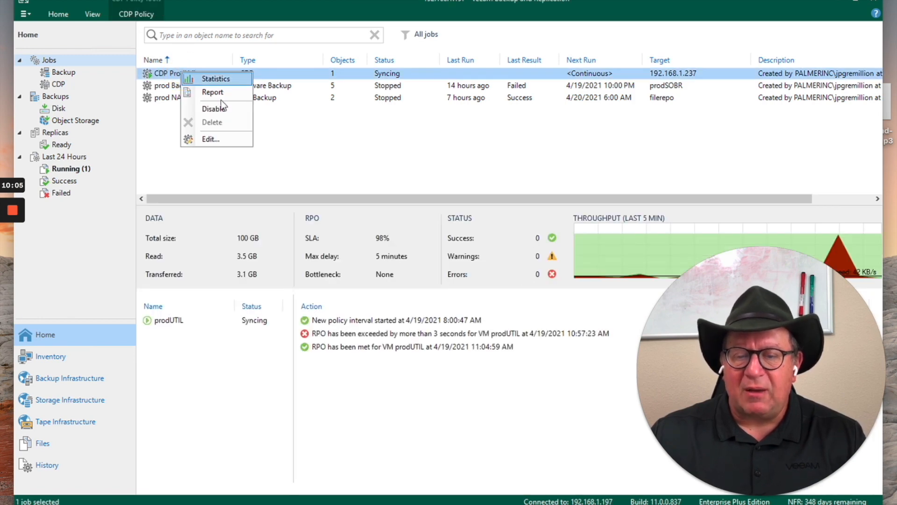
left_click(218, 136)
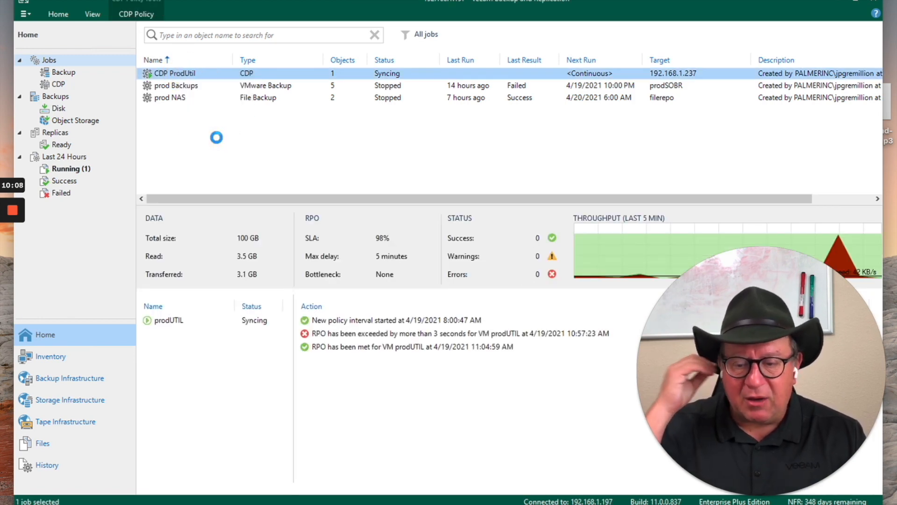
left_click_drag(399, 100, 358, 85)
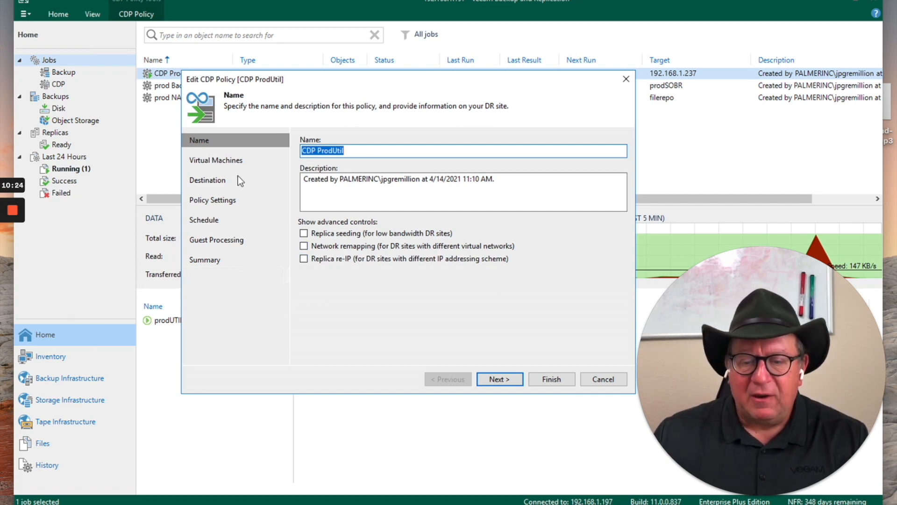
Review the policy's virtual machines, the object picker for adding more, and the replica destination settings
left_click(220, 161)
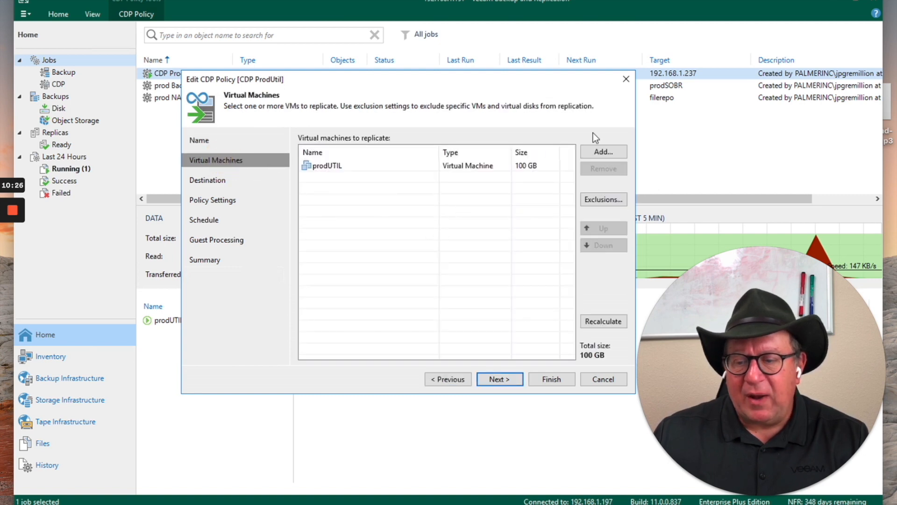
left_click(595, 152)
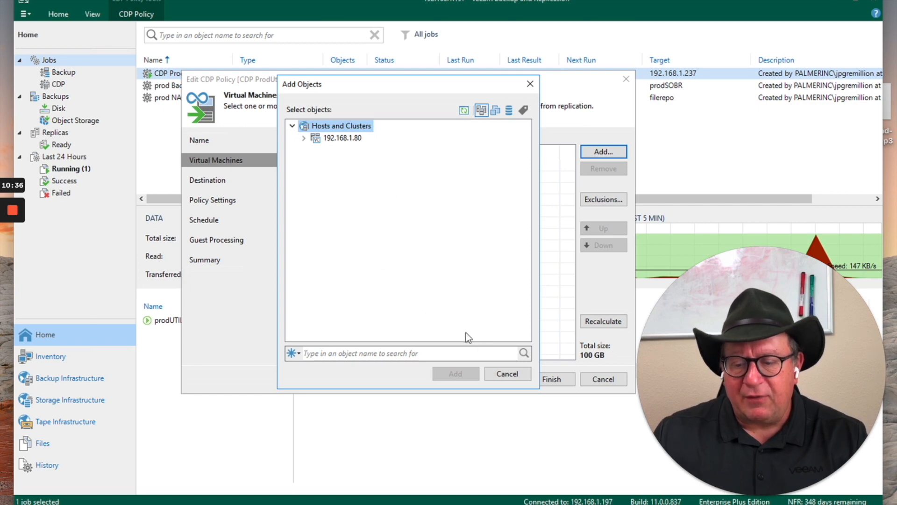
left_click(507, 373)
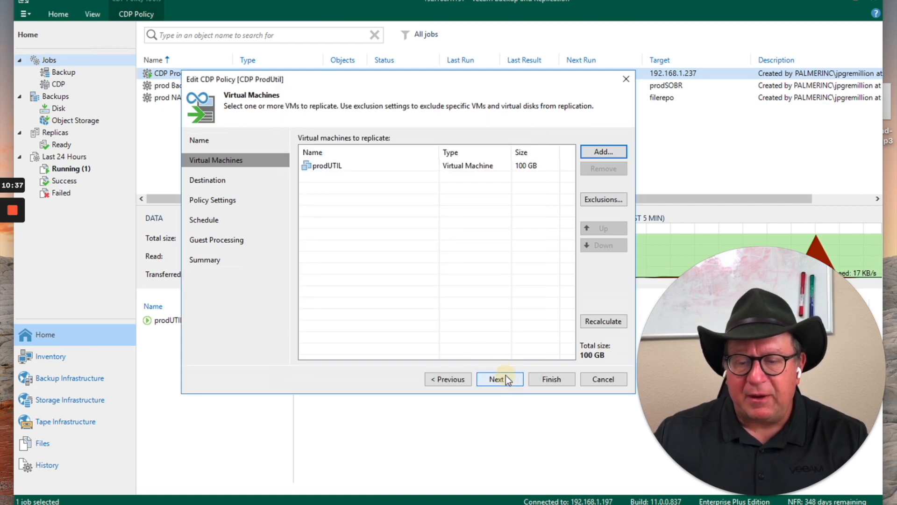
left_click(223, 181)
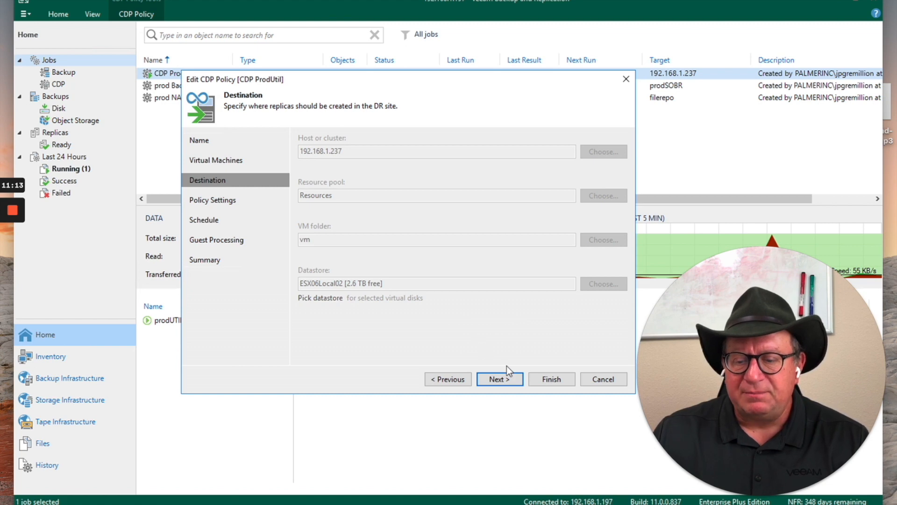
Test whether the policy's proxy resources can handle CDP activity, and view its notification options without changing them
left_click(500, 379)
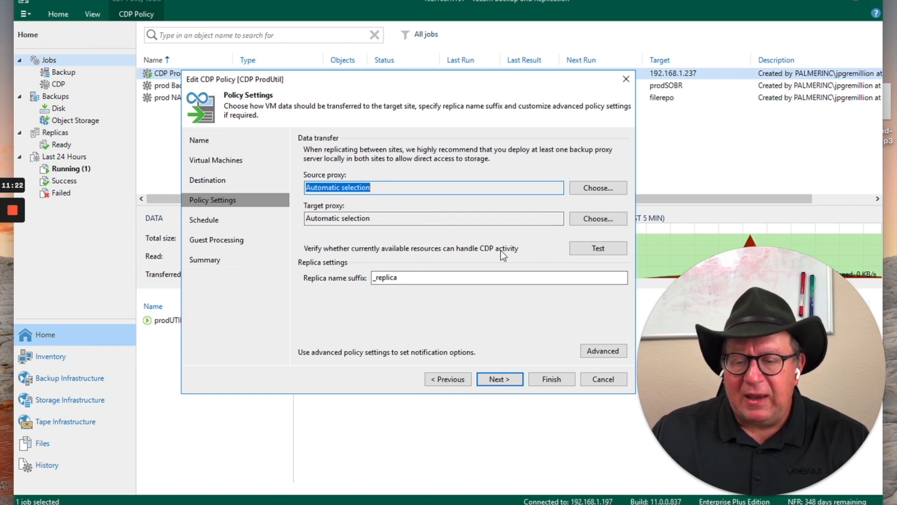
left_click(582, 249)
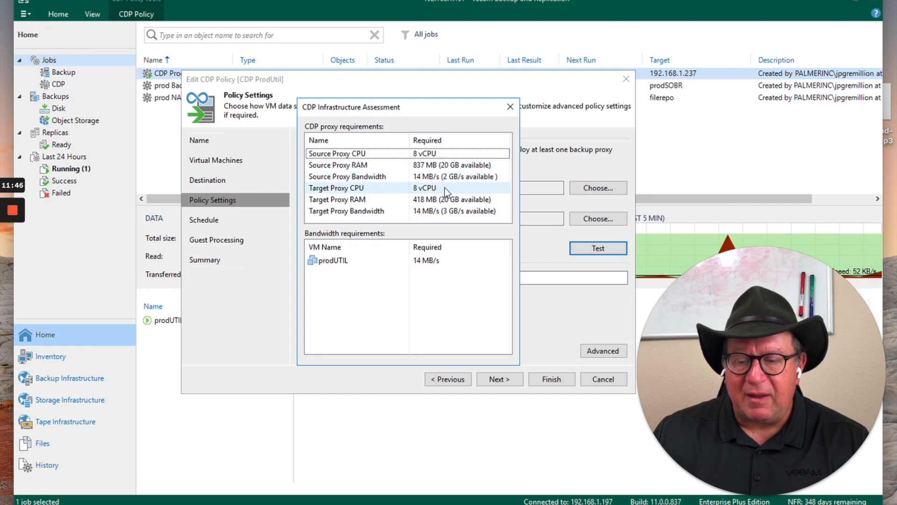
left_click(512, 108)
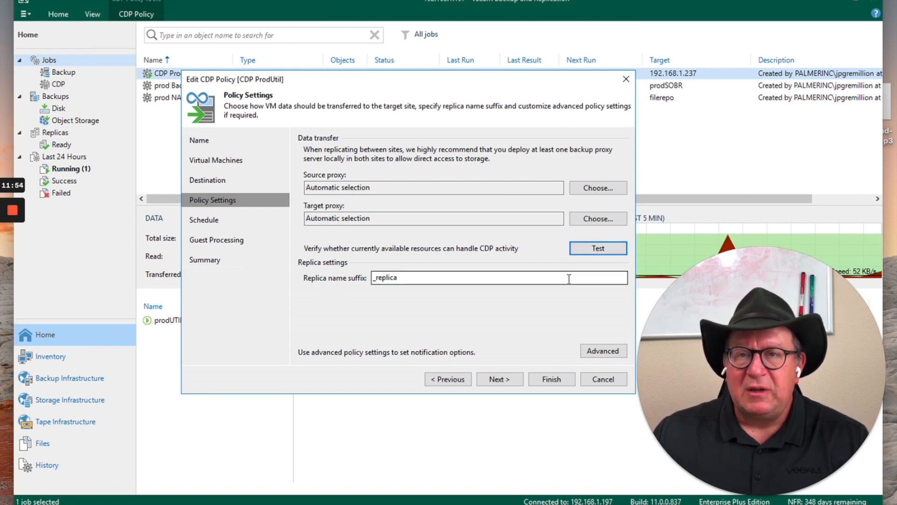
left_click(599, 351)
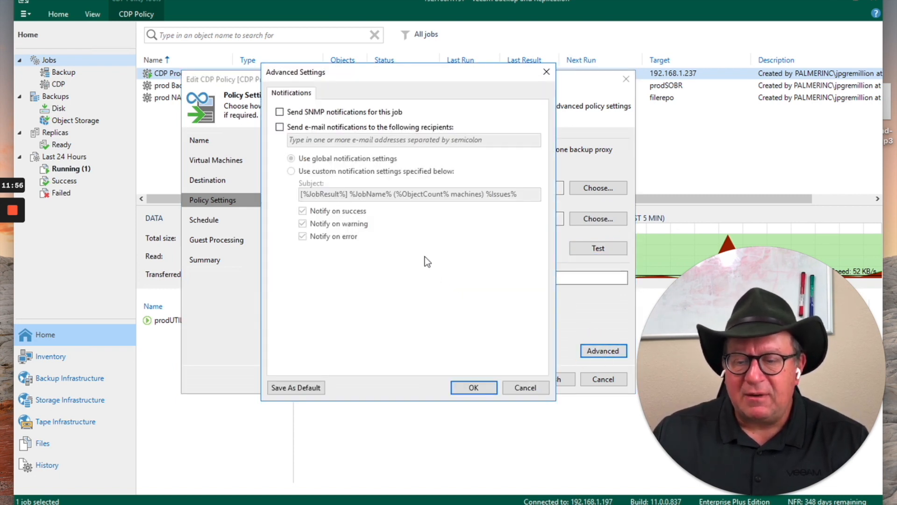
left_click(511, 389)
Review the policy's recovery point objective units and its permitted time periods, and close the time periods without saving
left_click(500, 379)
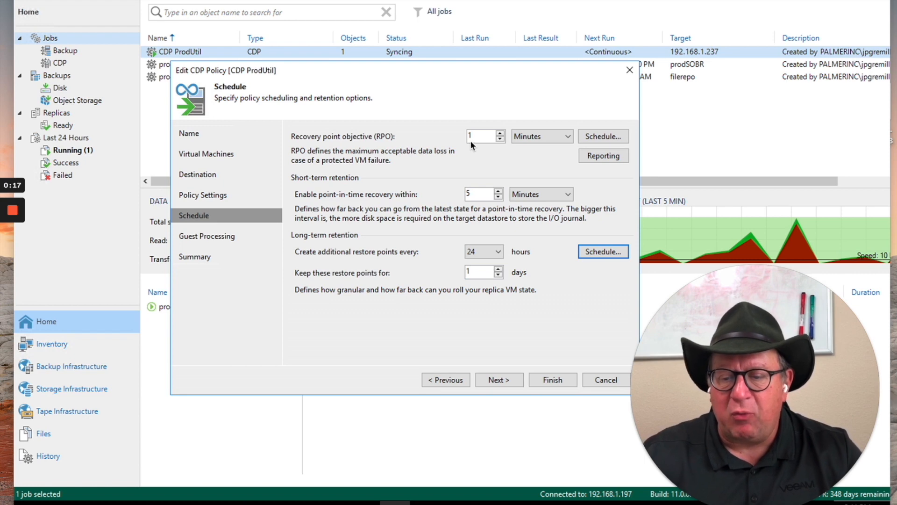
left_click(569, 138)
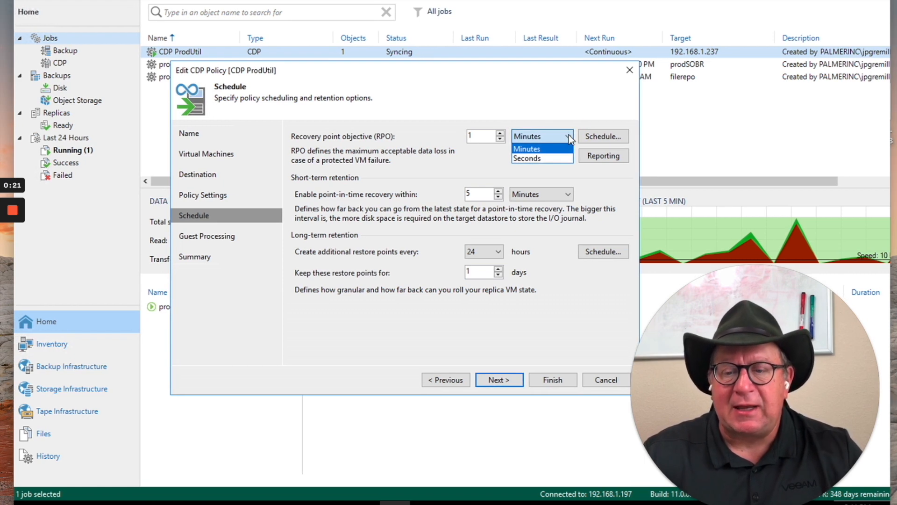
left_click(568, 135)
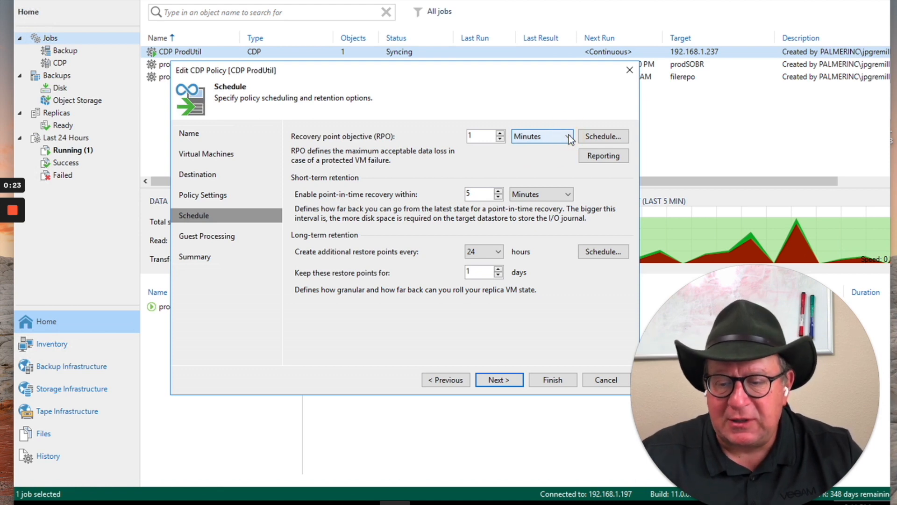
left_click(607, 141)
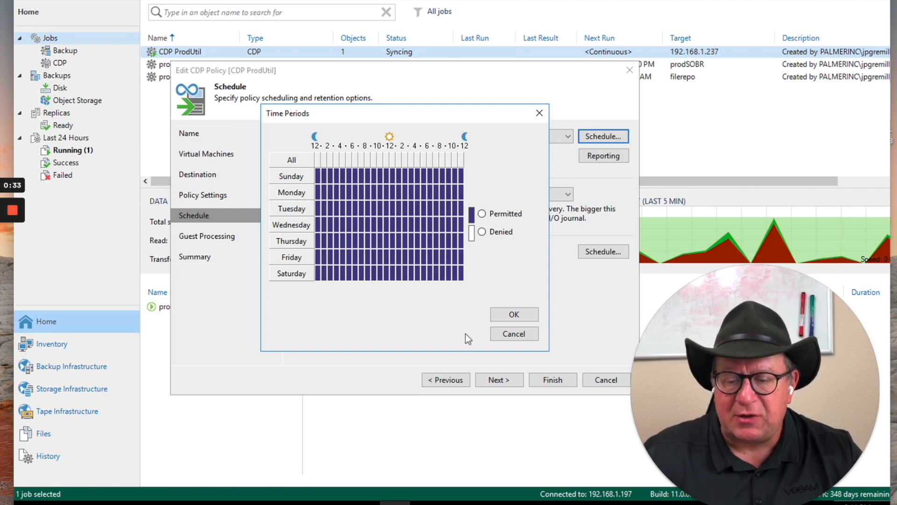
left_click(510, 334)
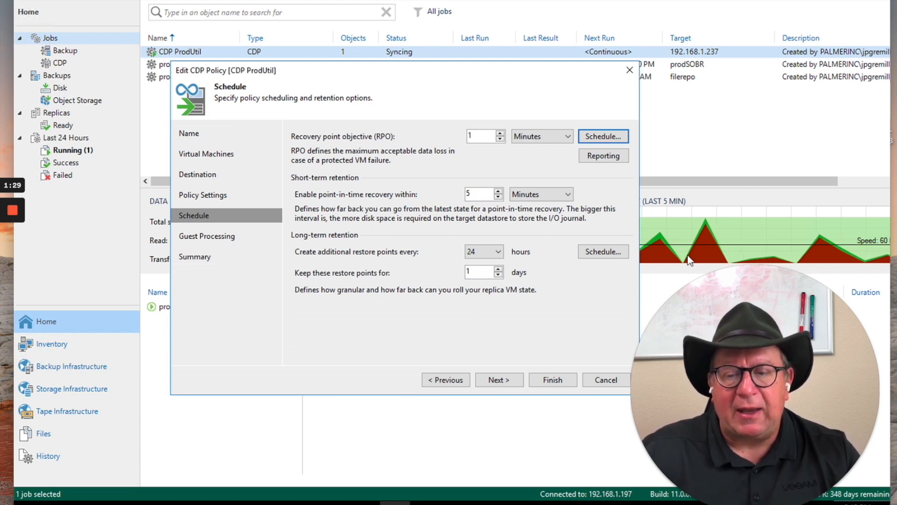
Try crash-consistent restore points for Monday through Friday, 5:00 AM to 8:59 PM, discard the schedule change, and view the restore point intervals
left_click(605, 248)
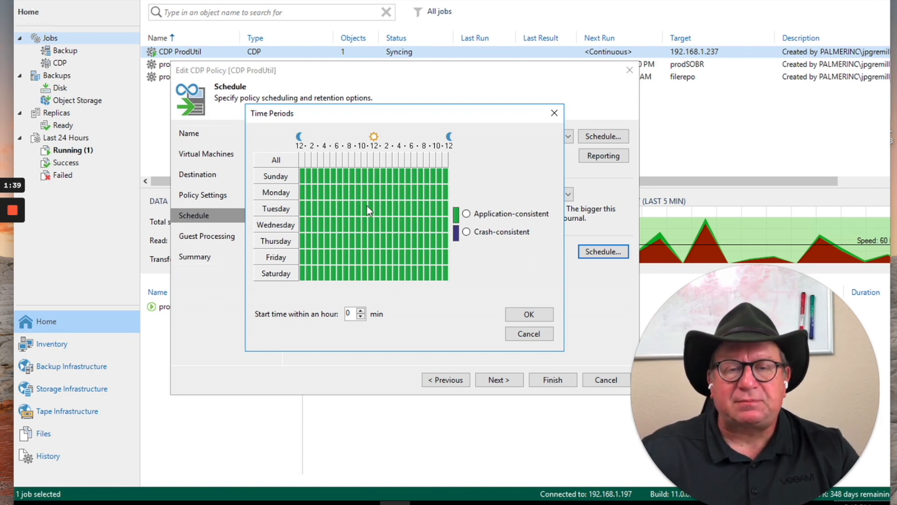
left_click_drag(336, 189, 430, 251)
left_click(470, 233)
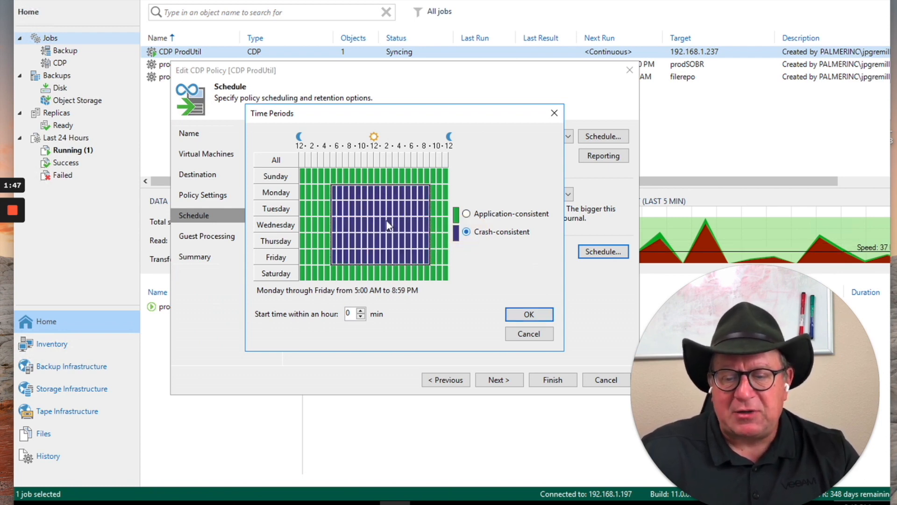
left_click(466, 214)
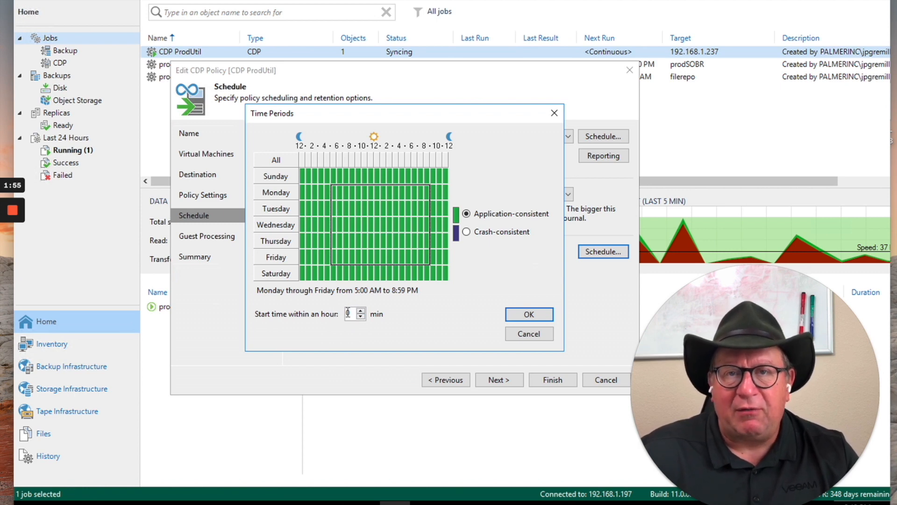
left_click(522, 337)
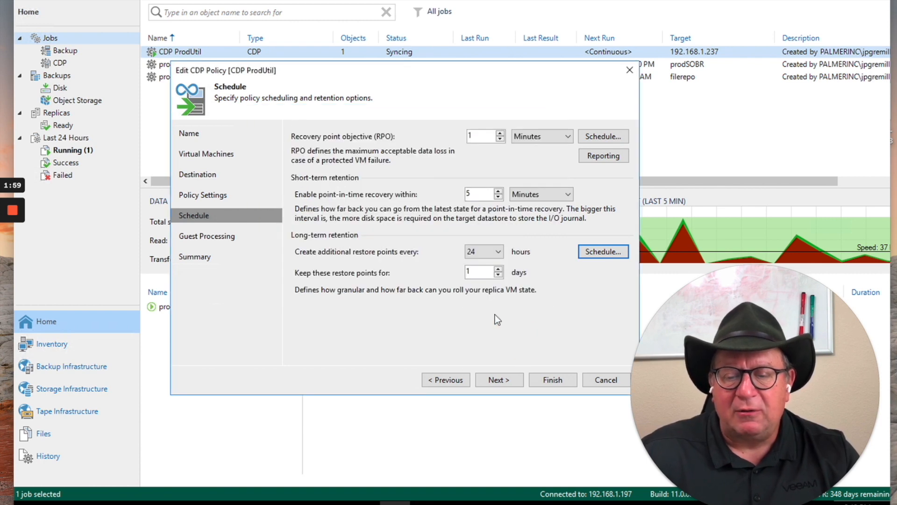
left_click(498, 253)
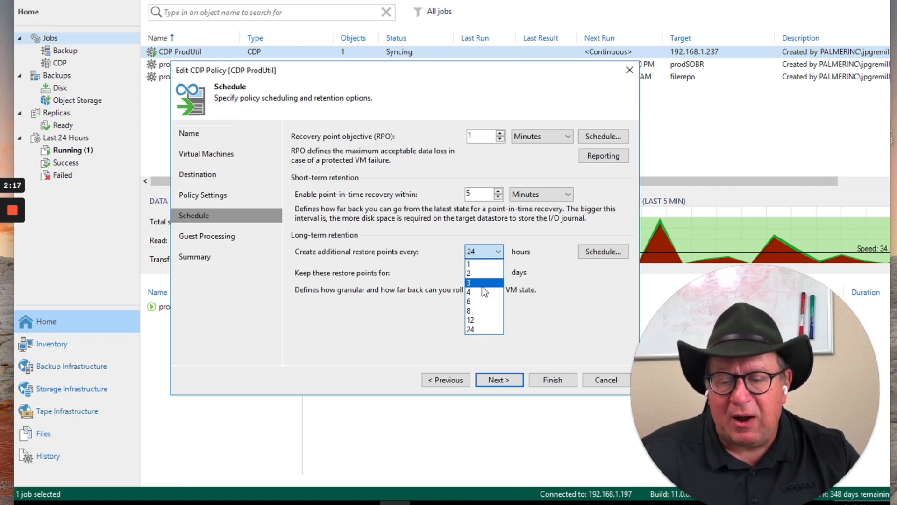
left_click(528, 242)
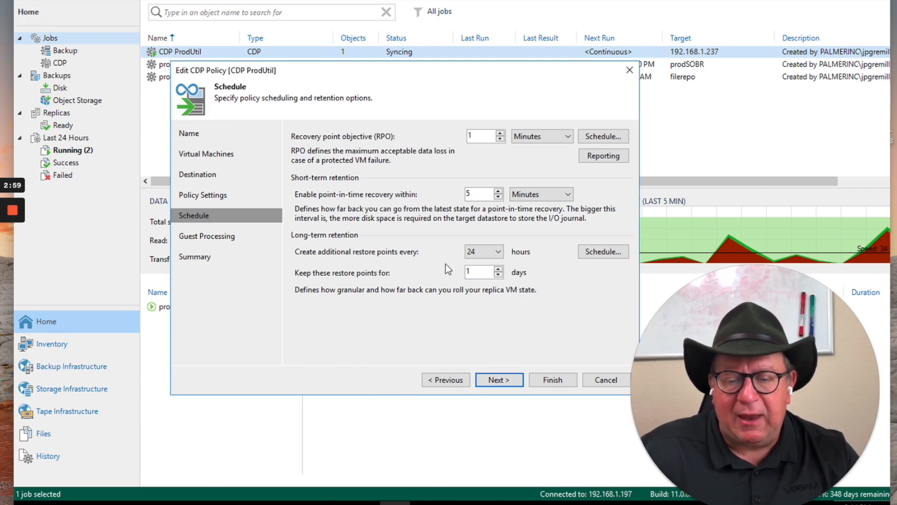
Open prodUTIL's application-aware processing settings under guest processing, and choose to try application processing but ignore failures
left_click(498, 379)
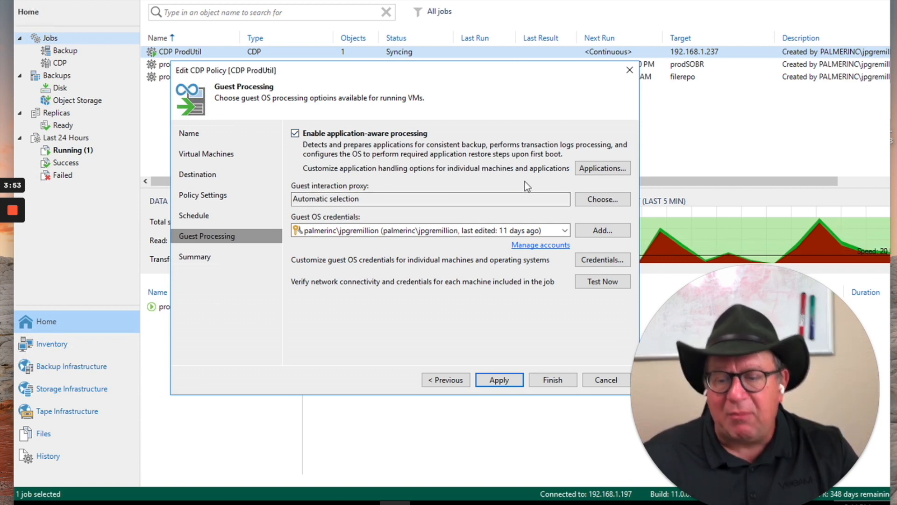
left_click(597, 170)
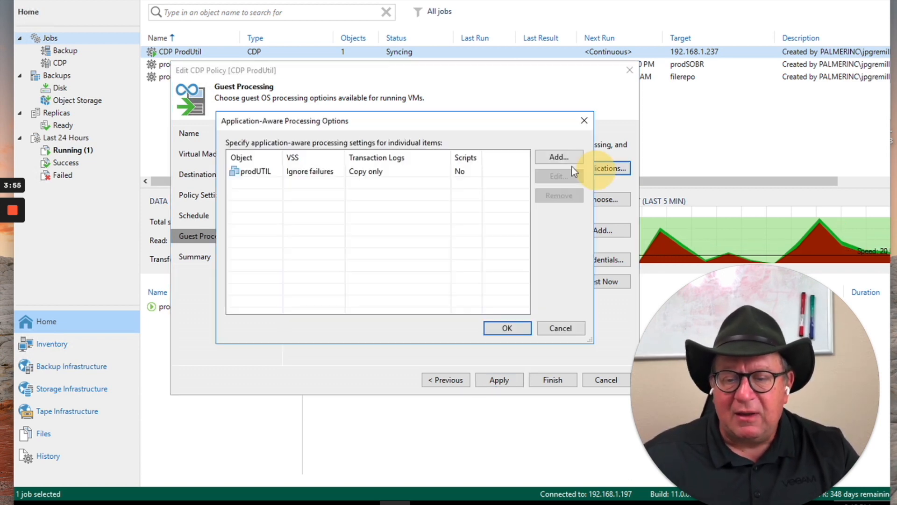
left_click(306, 171)
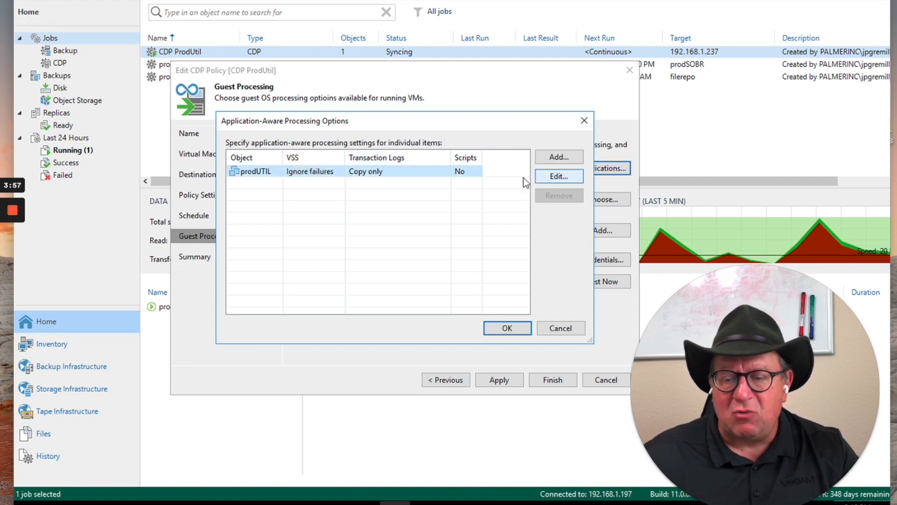
left_click(547, 177)
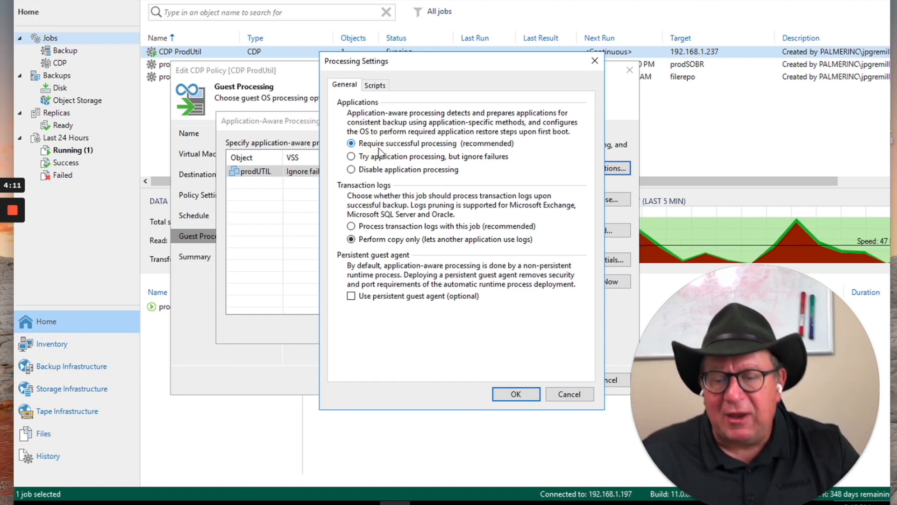
left_click(374, 158)
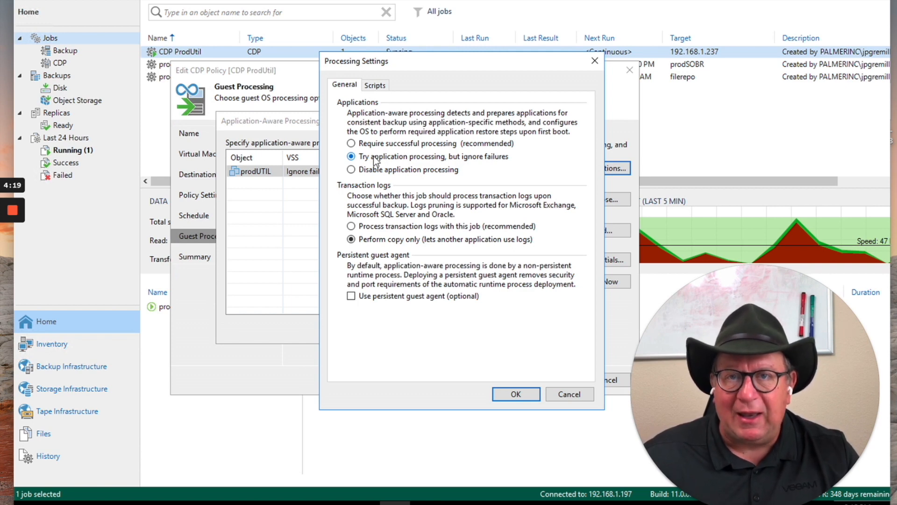
Try processing transaction logs with this job, and compare the SQL options to truncate or not truncate logs
left_click(354, 227)
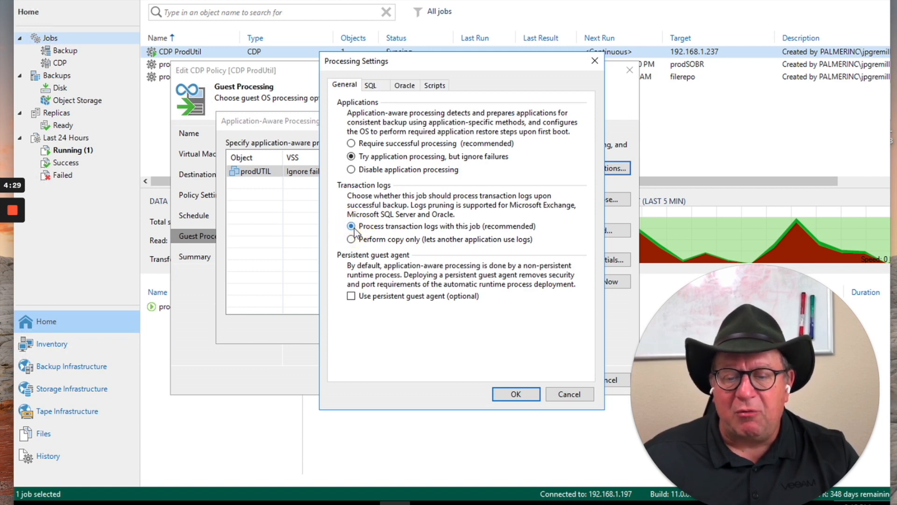
left_click(383, 88)
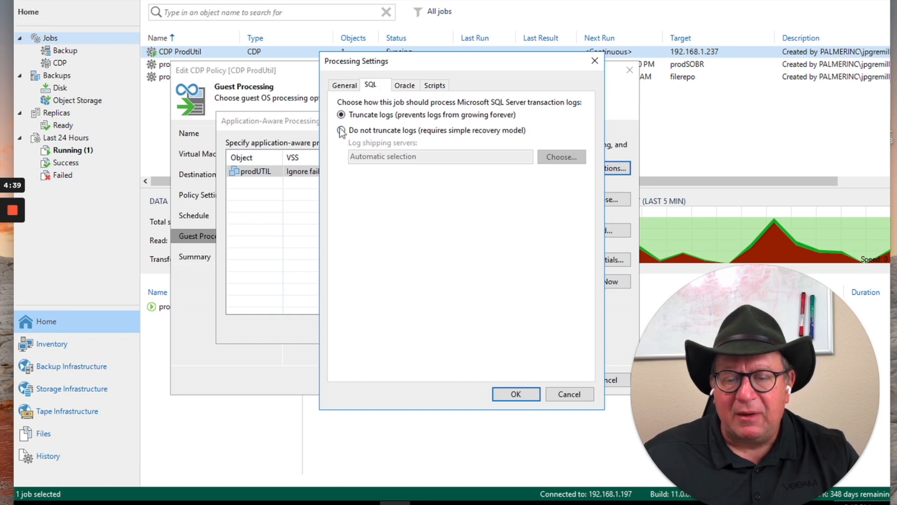
left_click(342, 130)
left_click(347, 88)
left_click(369, 88)
left_click(355, 115)
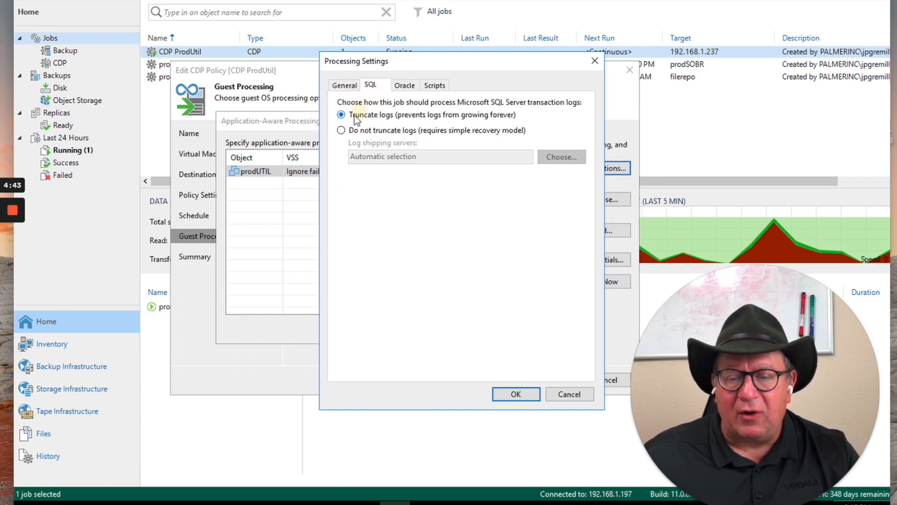
left_click(348, 88)
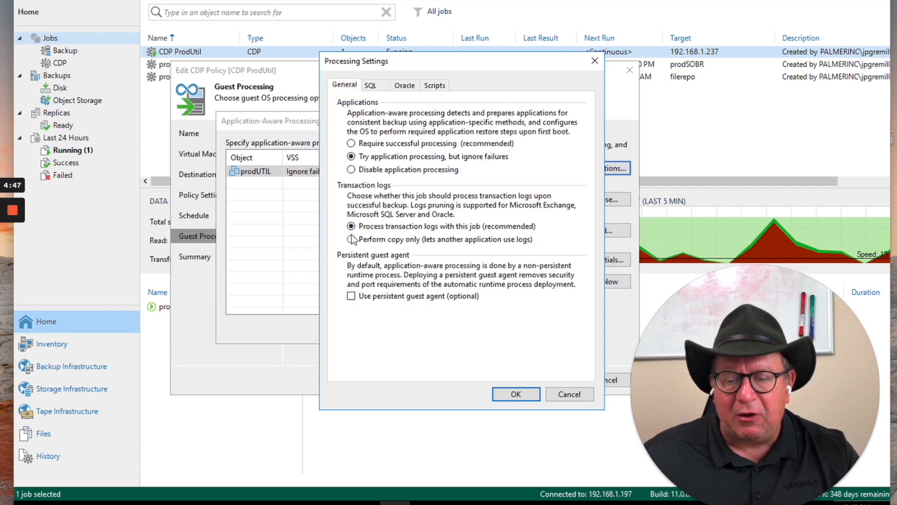
Set prodUTIL to ignore application processing failures and perform copy only for transaction logs, without a persistent guest agent, and confirm the settings
left_click(357, 148)
left_click(351, 157)
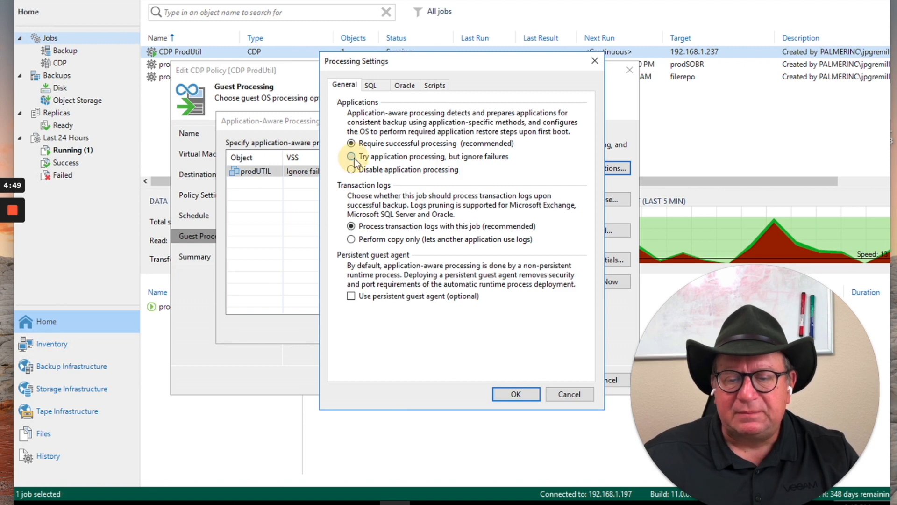
left_click(351, 297)
left_click(351, 296)
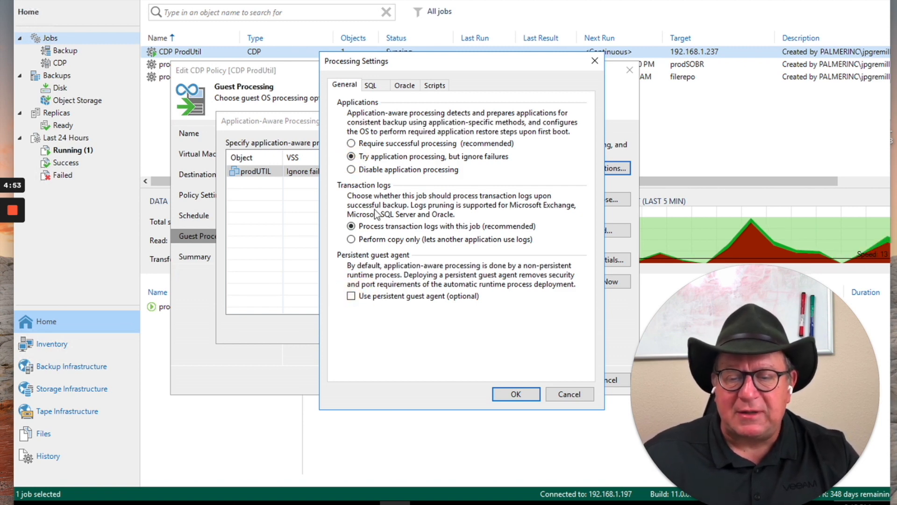
left_click(351, 239)
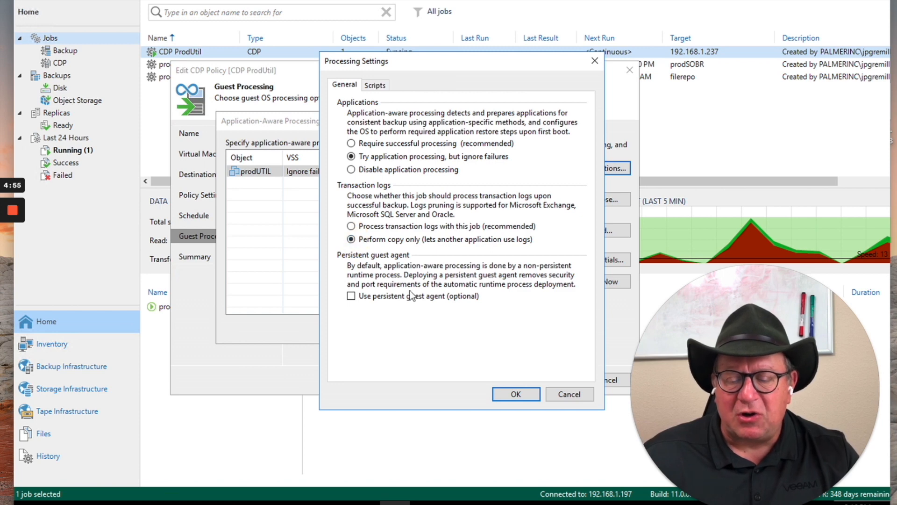
left_click(517, 394)
left_click(515, 334)
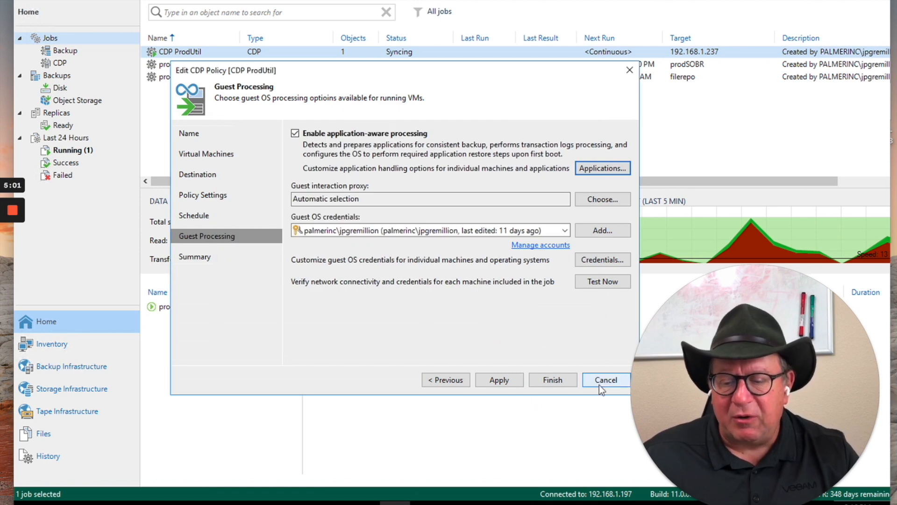